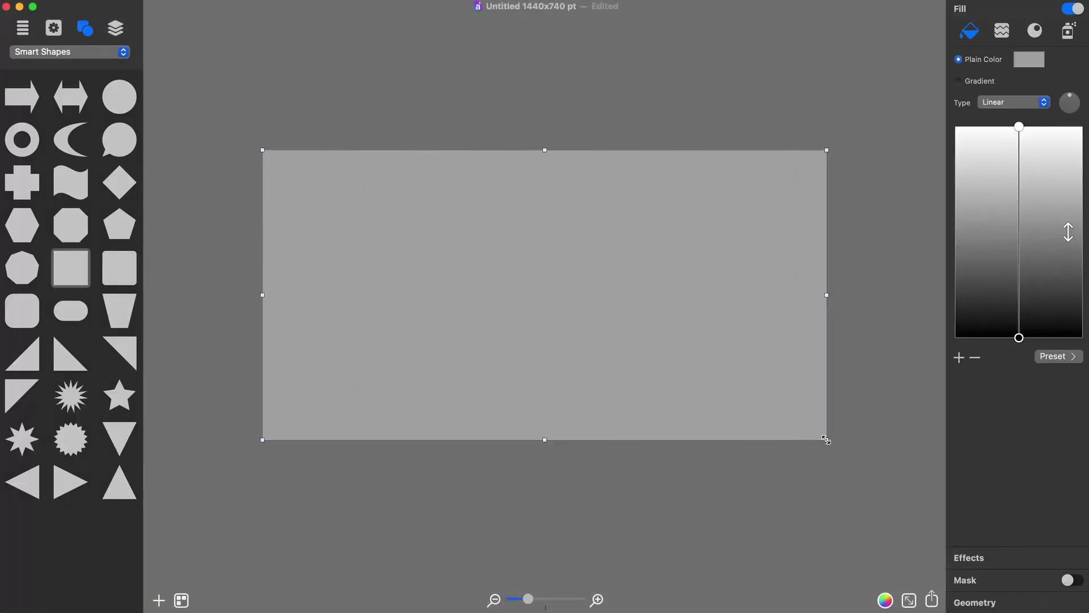
- Give the background an oval gradient fill with an added middle colour stop, then find the tutorial's HSB values
{"action": "left_click", "coordinate": [958, 82]}
{"action": "left_click", "coordinate": [1009, 103]}
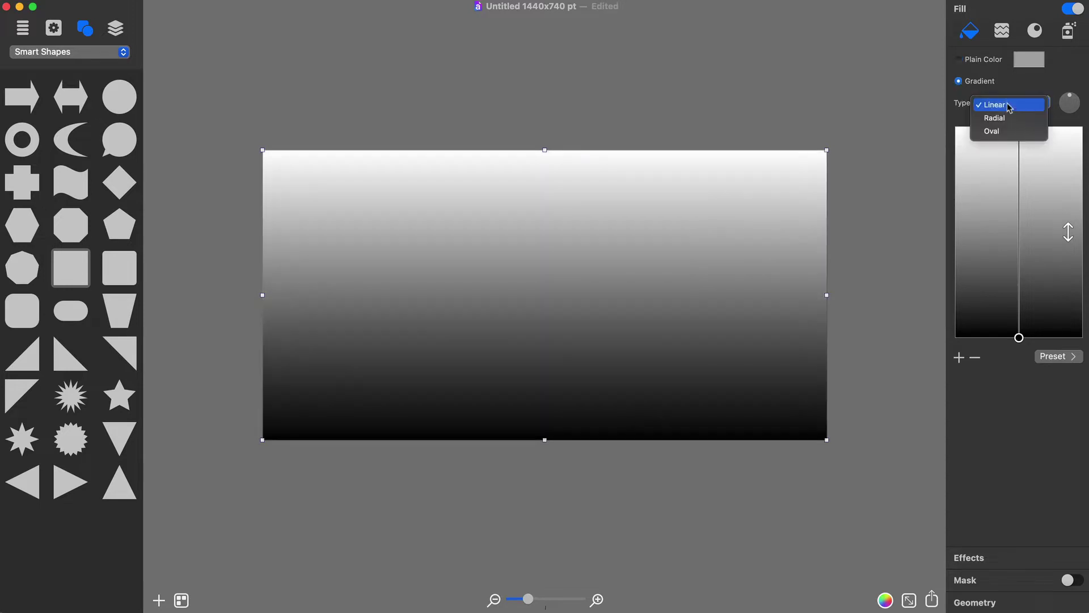
{"action": "left_click", "coordinate": [1012, 131]}
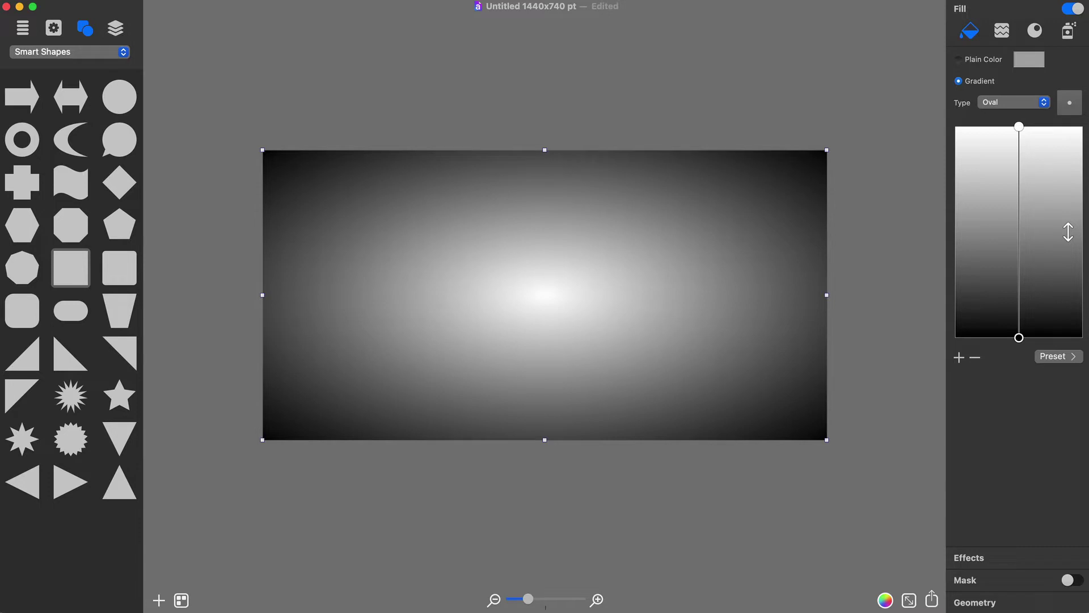
{"action": "left_click", "coordinate": [960, 358]}
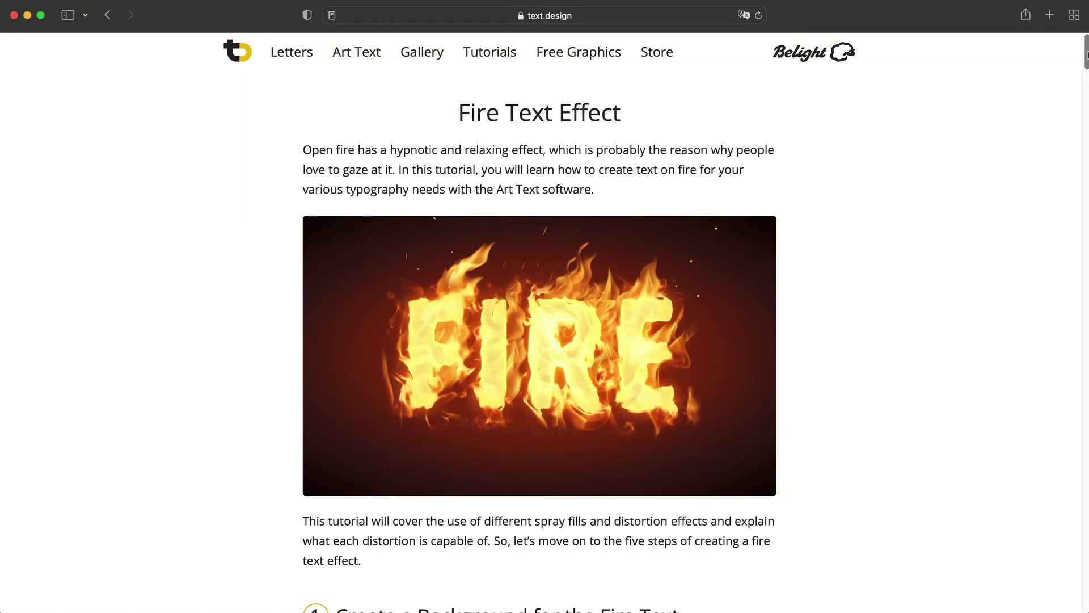
{"action": "scroll", "coordinate": [539, 318], "scroll_direction": "down", "scroll_amount": 15}
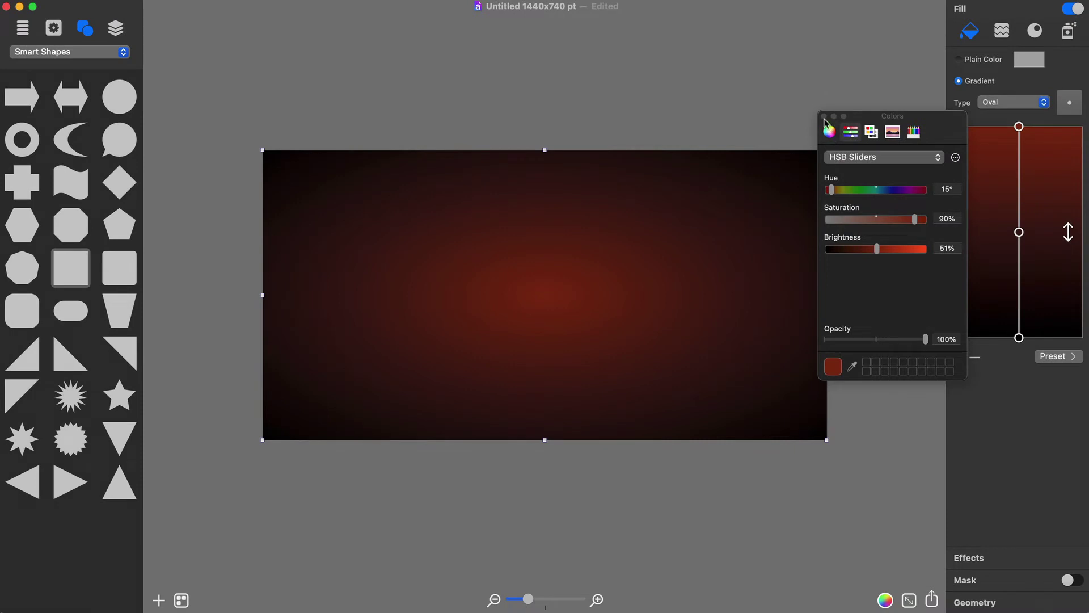
- Shift the middle and top gradient stops downward so the red centre glow spreads wider
{"action": "left_click", "coordinate": [824, 117]}
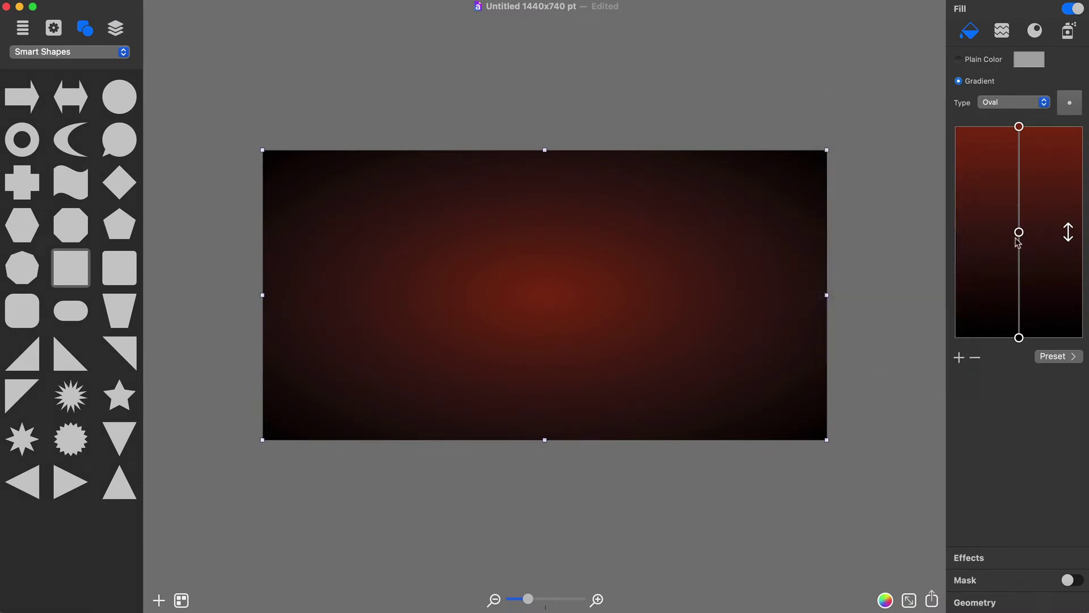
{"action": "left_click_drag", "start_coordinate": [1017, 241], "coordinate": [1020, 268]}
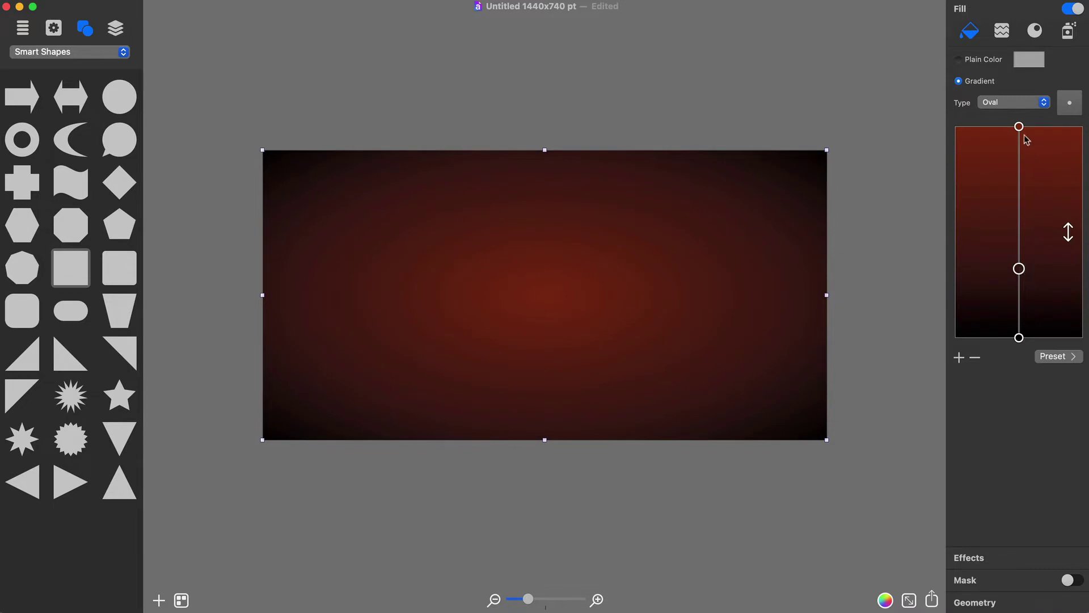
{"action": "left_click_drag", "start_coordinate": [1023, 127], "coordinate": [1026, 199]}
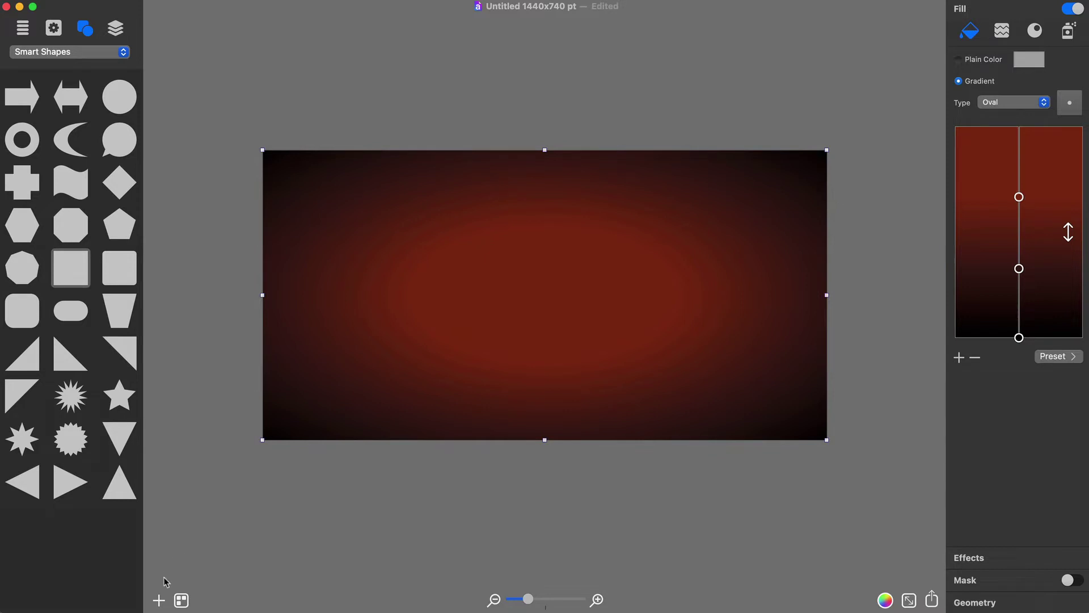
- Add a 2D text object and replace its placeholder text with FIRE
{"action": "left_click", "coordinate": [159, 600]}
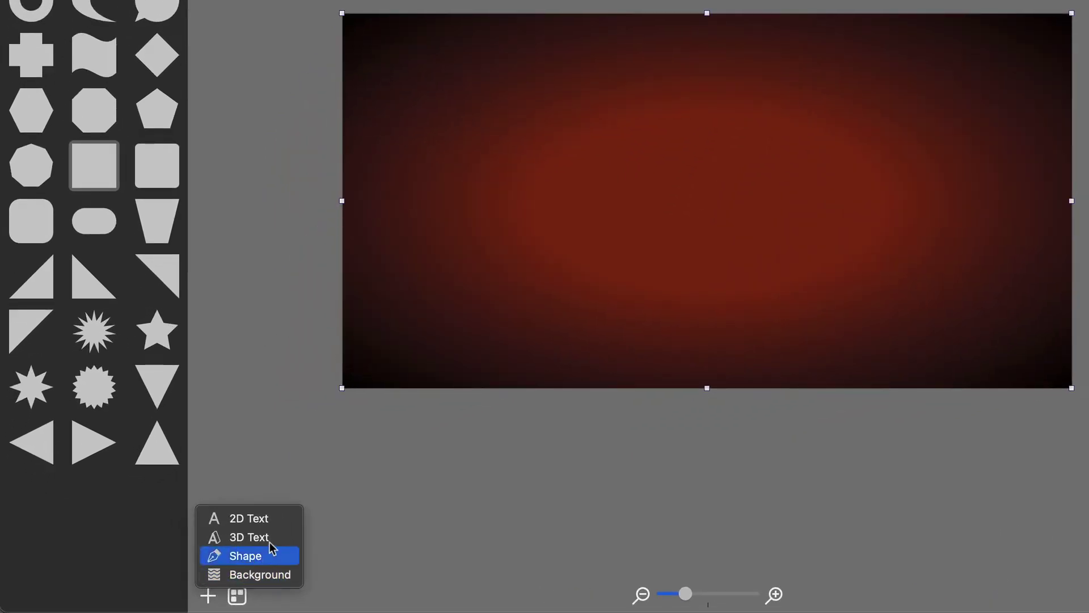
{"action": "left_click", "coordinate": [272, 521]}
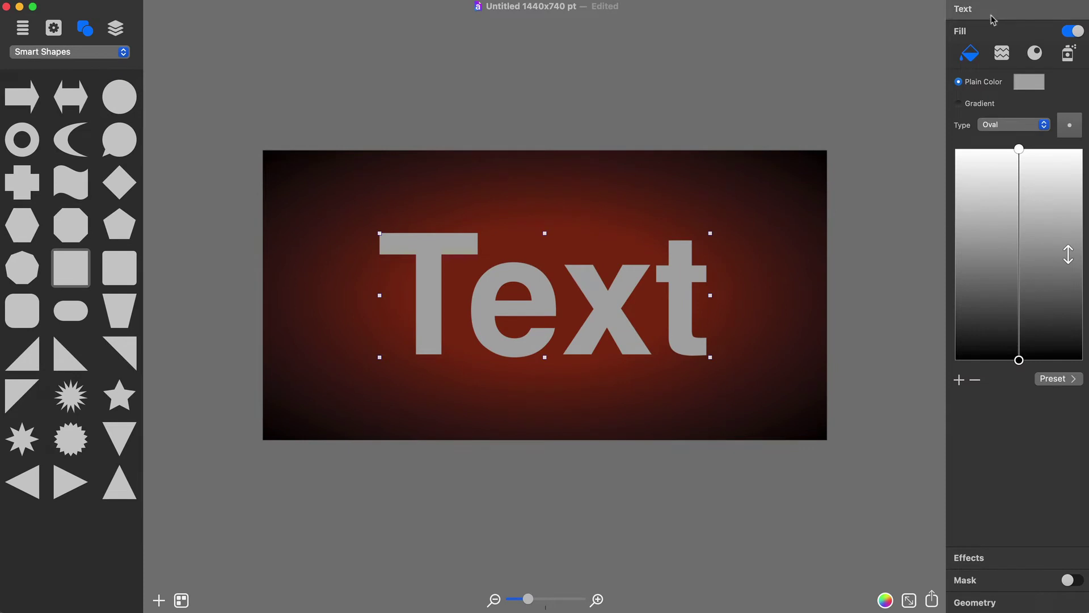
{"action": "left_click", "coordinate": [993, 14]}
{"action": "double_click", "coordinate": [977, 30]}
{"action": "type", "text": "FIRE"}
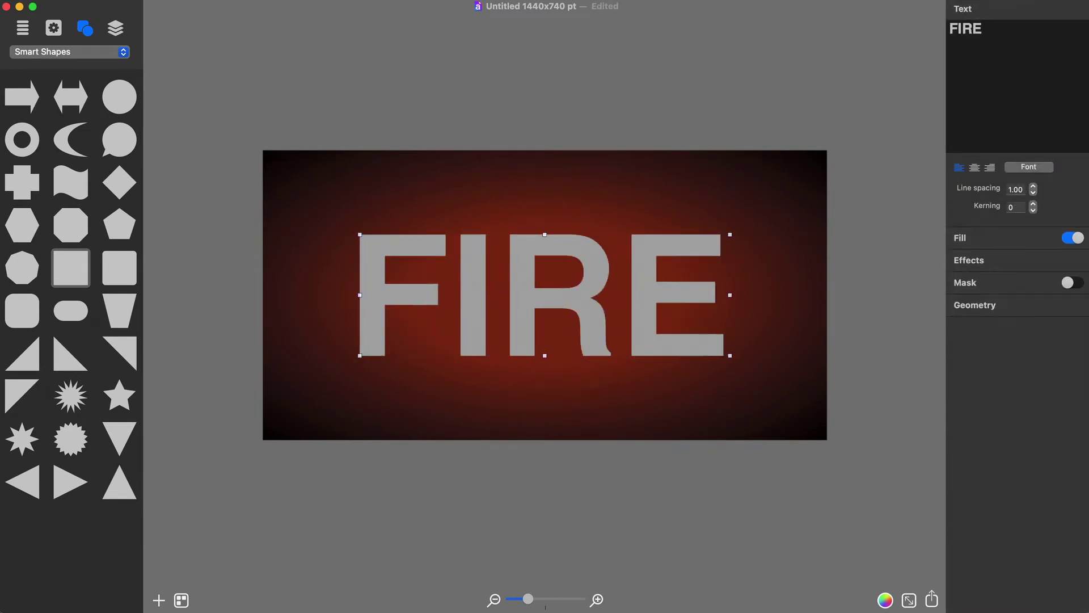
- Set FIRE's font to Avenir Next Condensed Bold and widen its kerning to 0.8
{"action": "left_click", "coordinate": [1029, 167]}
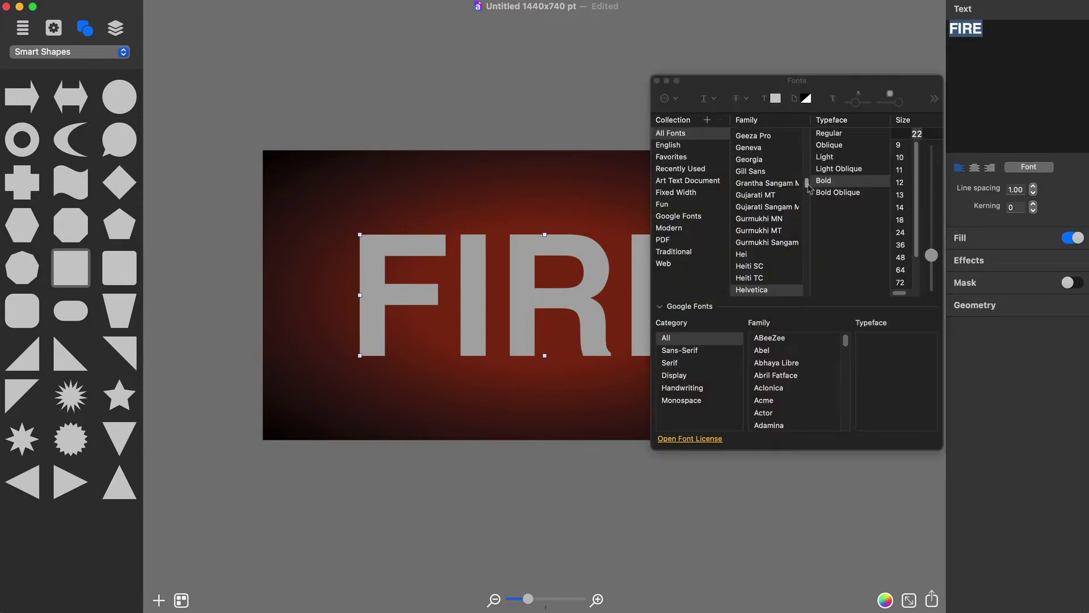
{"action": "scroll", "coordinate": [808, 187], "scroll_direction": "up", "scroll_amount": 12}
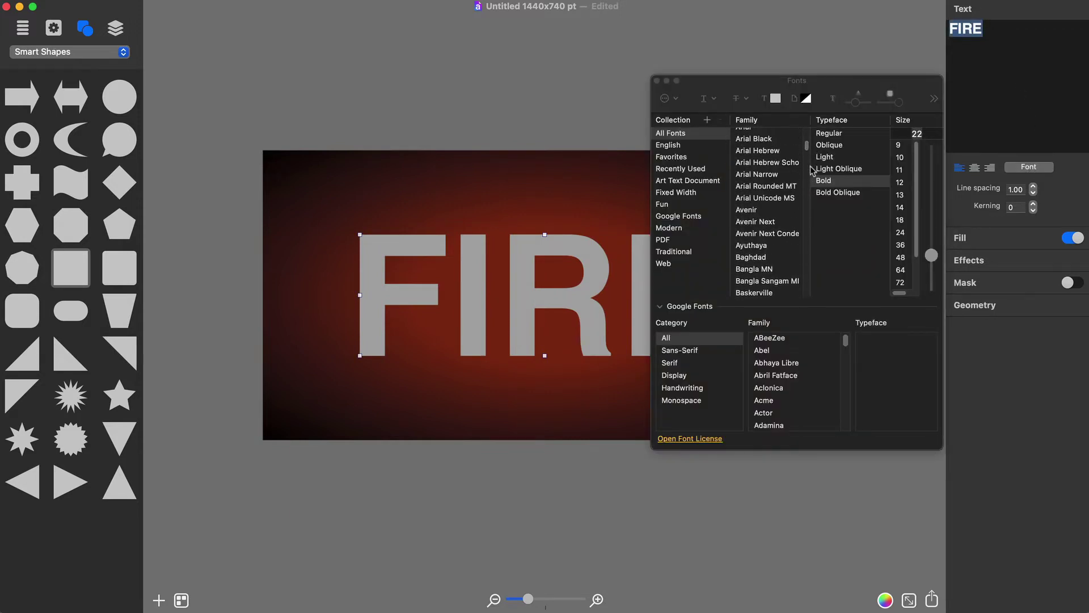
{"action": "left_click", "coordinate": [786, 234]}
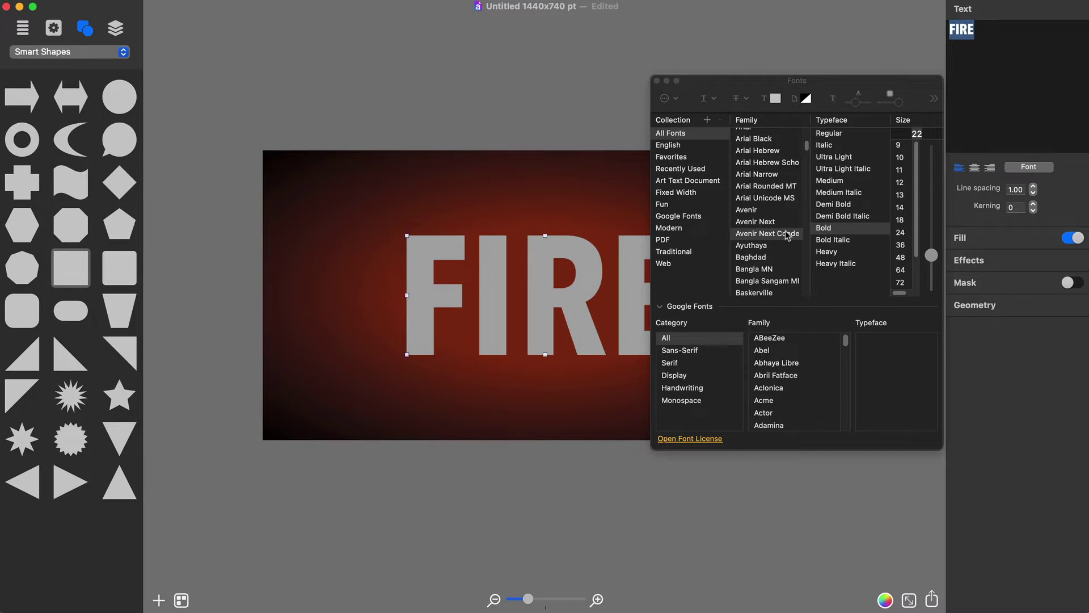
{"action": "left_click", "coordinate": [658, 81]}
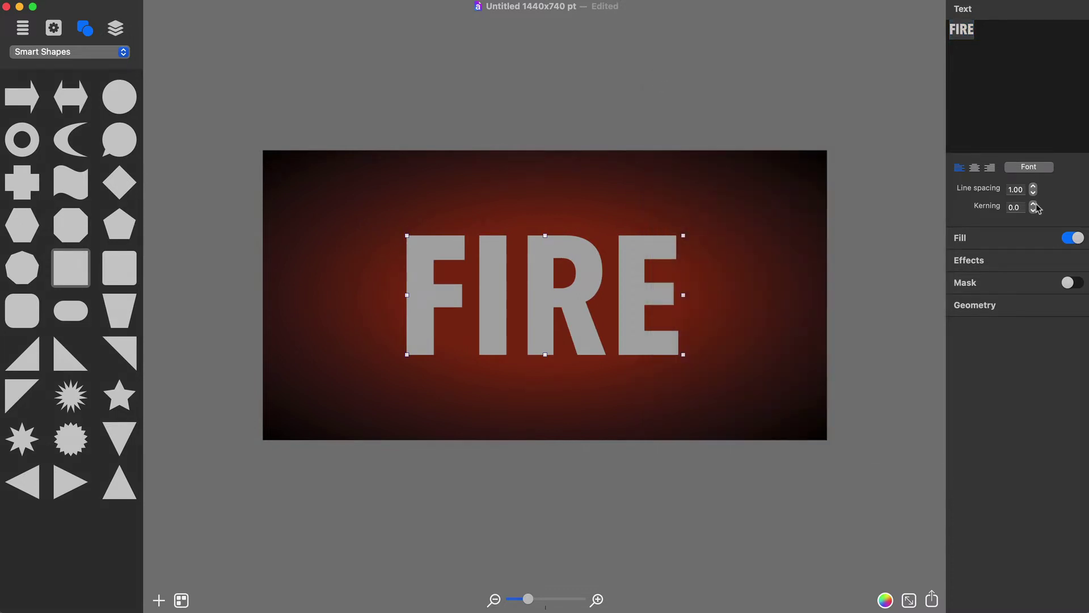
{"action": "left_click", "coordinate": [1034, 203]}
{"action": "left_click", "coordinate": [1033, 204]}
{"action": "left_click", "coordinate": [1034, 204]}
{"action": "left_click", "coordinate": [1034, 205]}
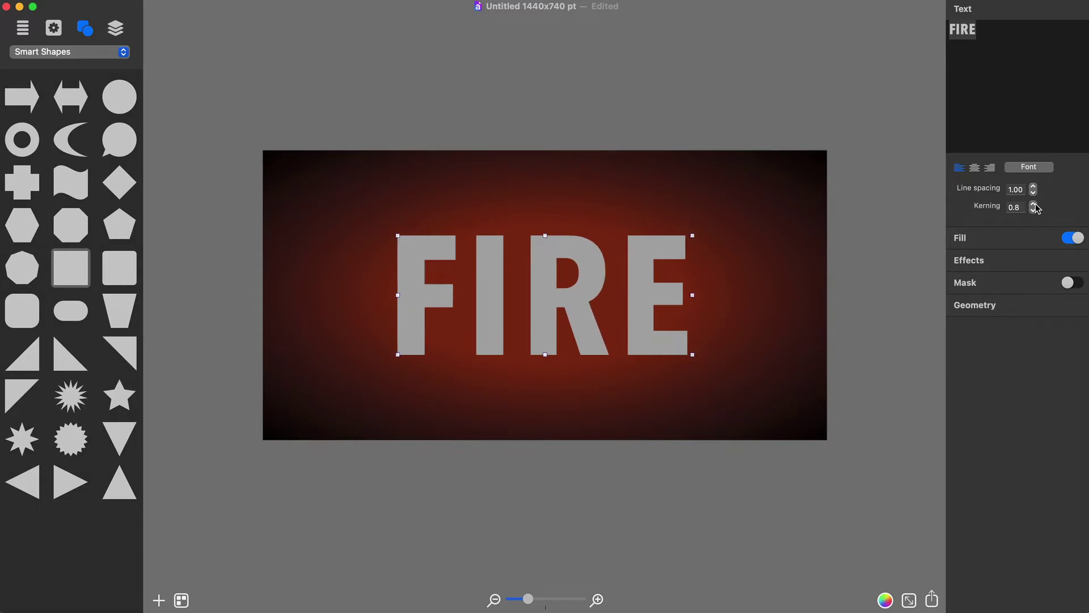
{"action": "left_click", "coordinate": [1024, 238]}
- Colour FIRE bright red (HSB 7°, 94%, 100%) and add a finely scaled ragged Displacement distortion
{"action": "left_click", "coordinate": [1030, 83]}
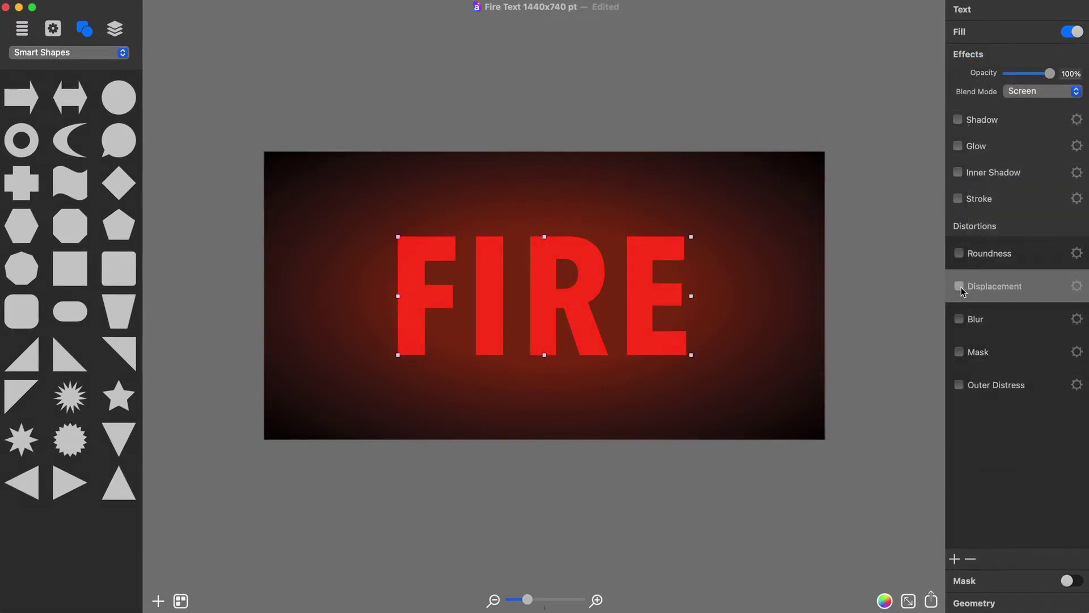
{"action": "left_click", "coordinate": [960, 287]}
{"action": "left_click", "coordinate": [1077, 286]}
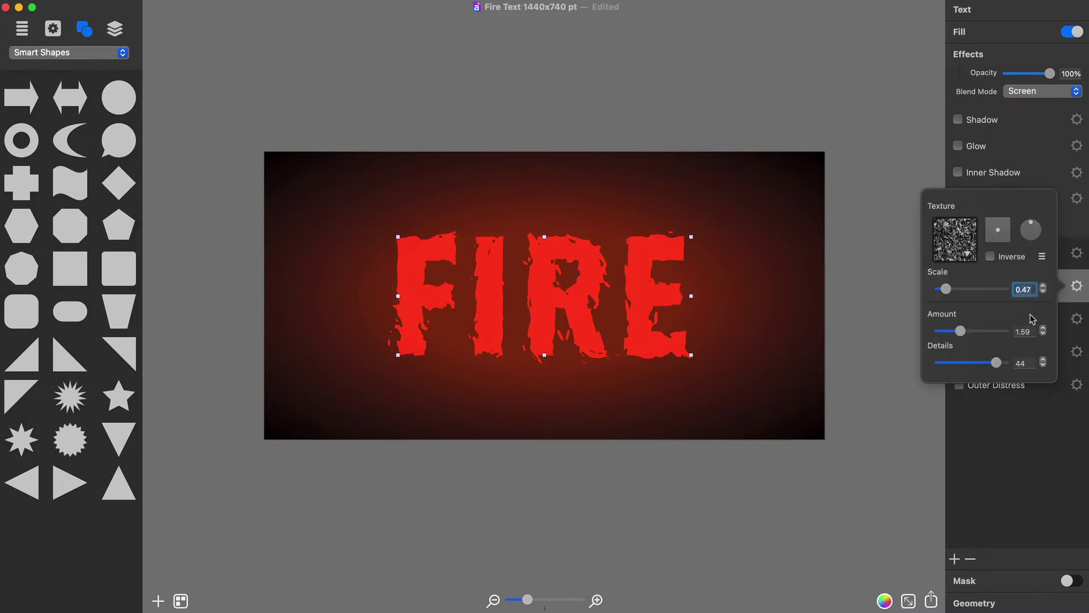
{"action": "left_click_drag", "start_coordinate": [961, 332], "coordinate": [963, 332]}
{"action": "left_click_drag", "start_coordinate": [947, 290], "coordinate": [947, 291]}
{"action": "left_click_drag", "start_coordinate": [996, 363], "coordinate": [996, 366]}
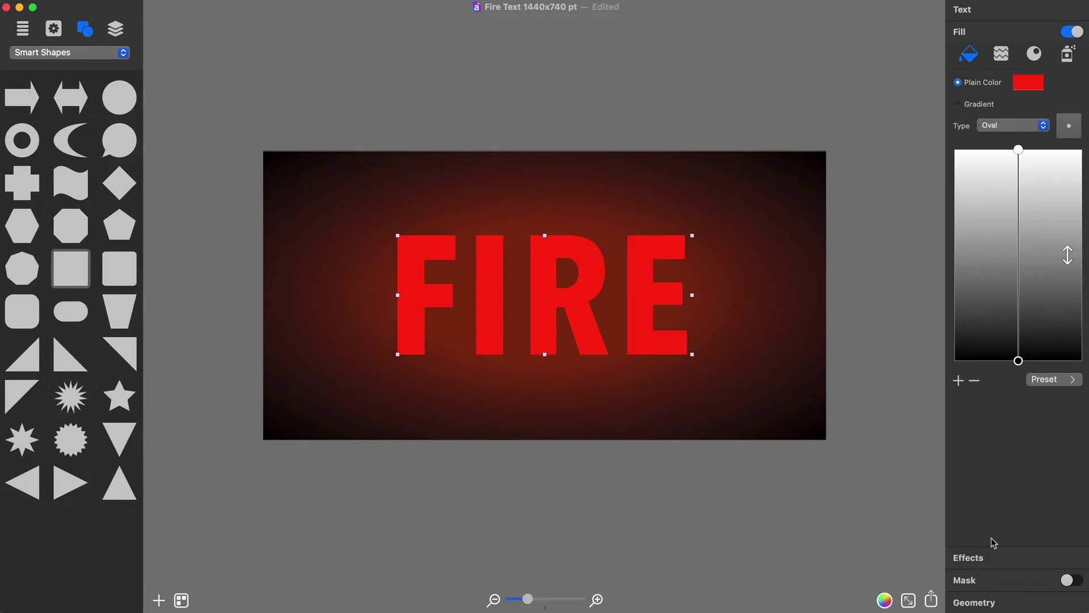
- Add a Roundness distortion to the FIRE text and adjust it in its settings popover
{"action": "left_click", "coordinate": [988, 558]}
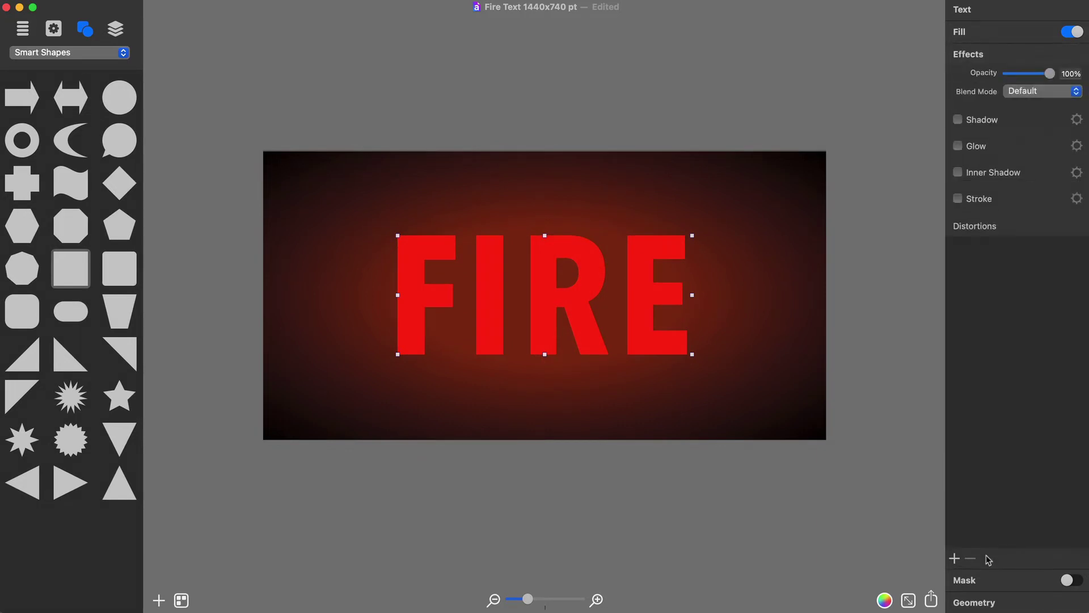
{"action": "left_click", "coordinate": [955, 559]}
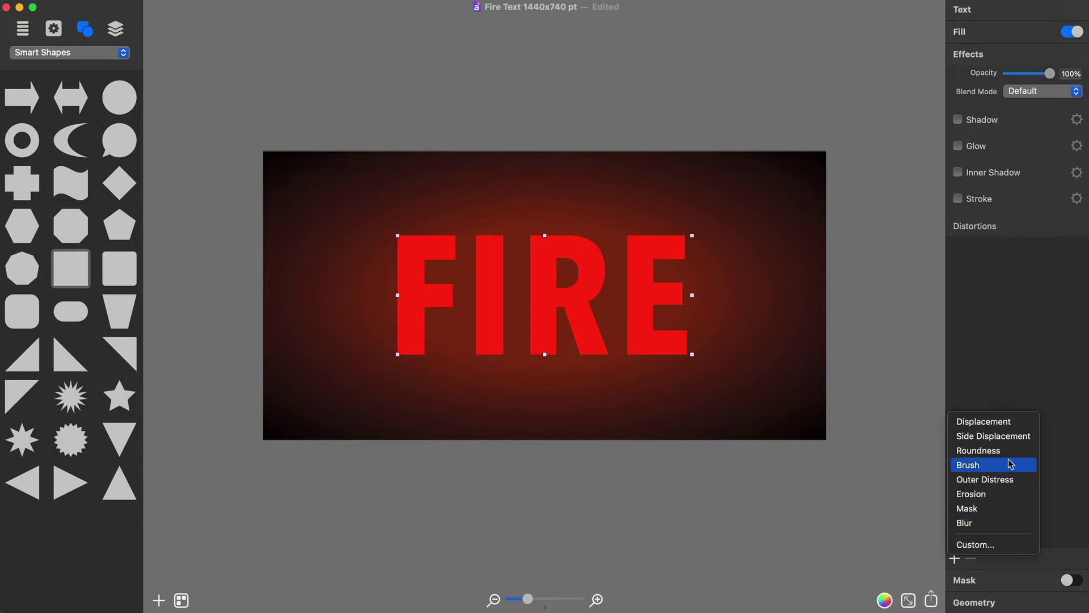
{"action": "left_click", "coordinate": [979, 450]}
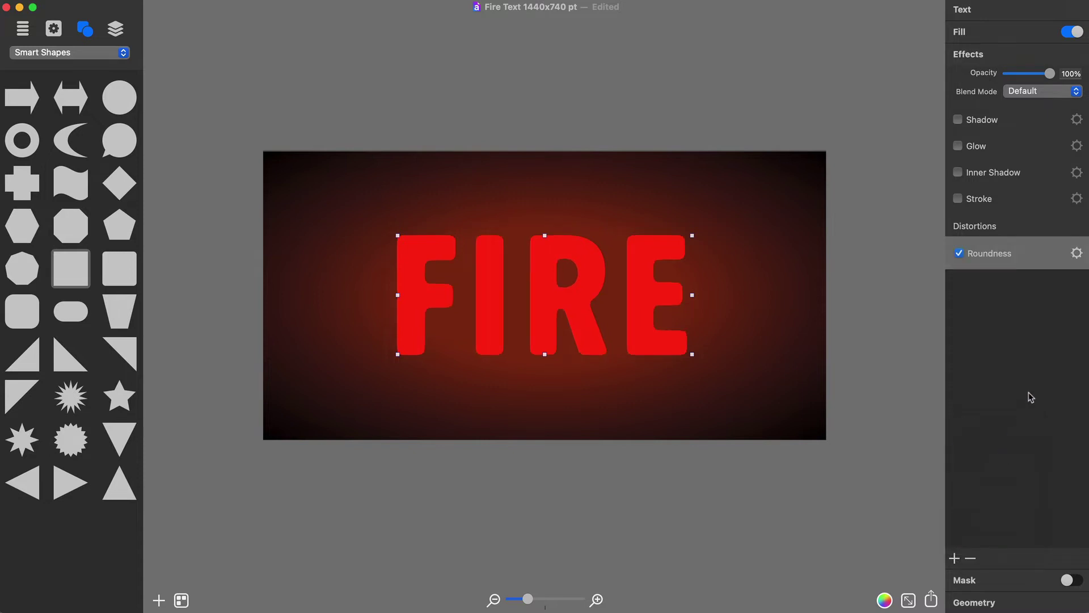
{"action": "left_click", "coordinate": [1077, 254]}
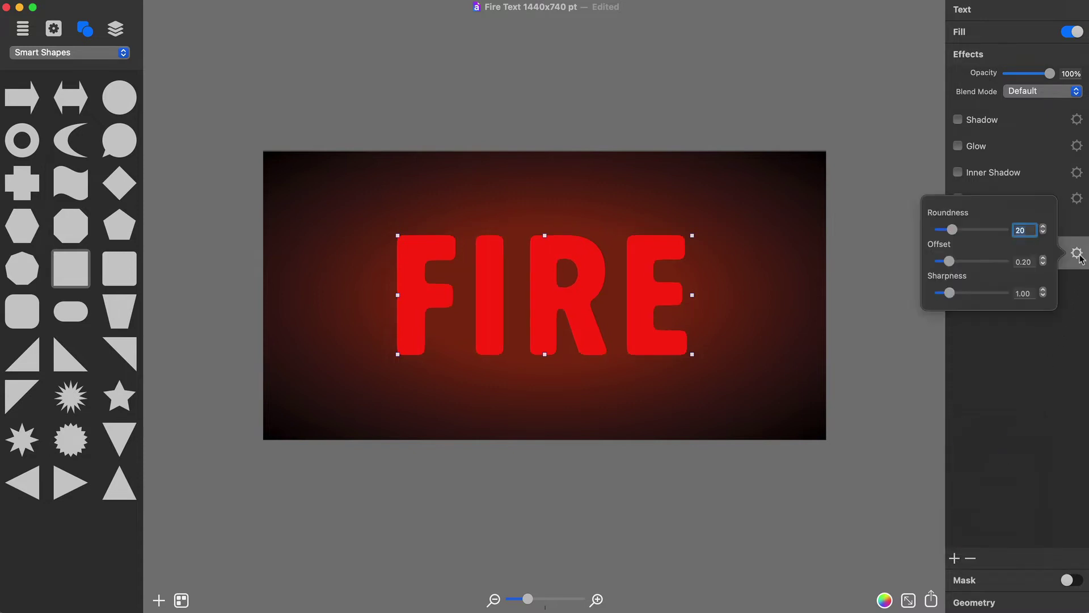
{"action": "left_click", "coordinate": [1079, 257]}
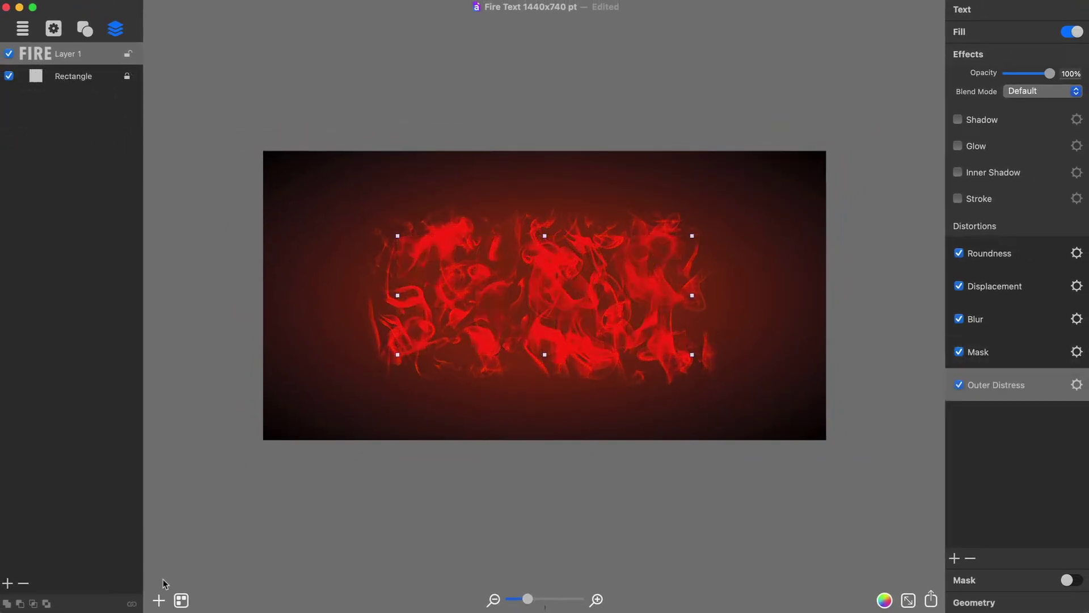
- Add two more 2D text layers, each reading FIRE
{"action": "left_click", "coordinate": [159, 600]}
{"action": "left_click", "coordinate": [214, 542]}
{"action": "type", "text": "FIRE"}
{"action": "left_click", "coordinate": [1003, 565]}
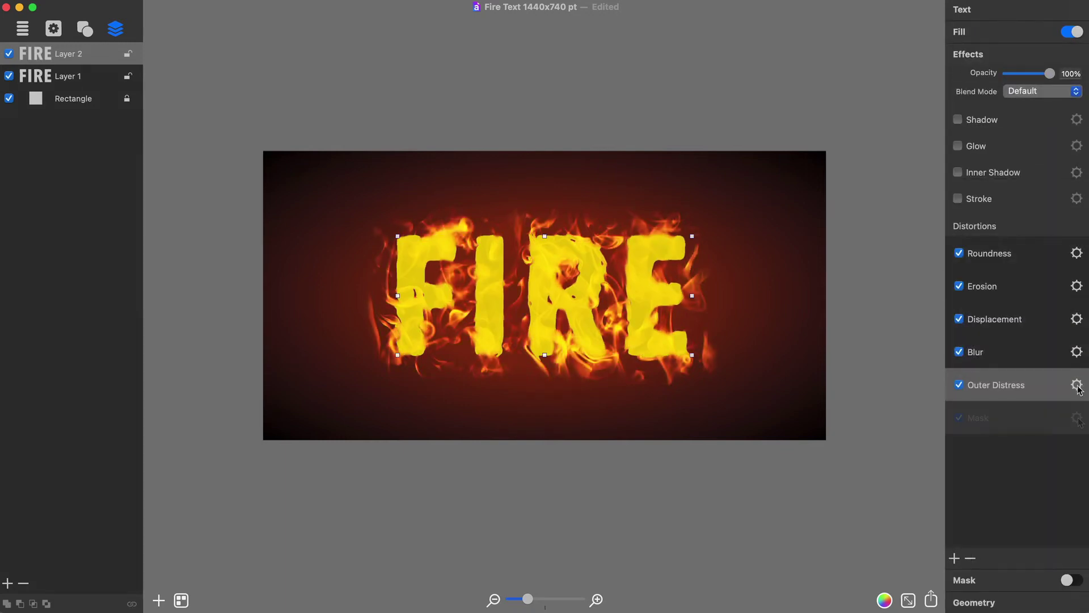
{"action": "left_click", "coordinate": [159, 600]}
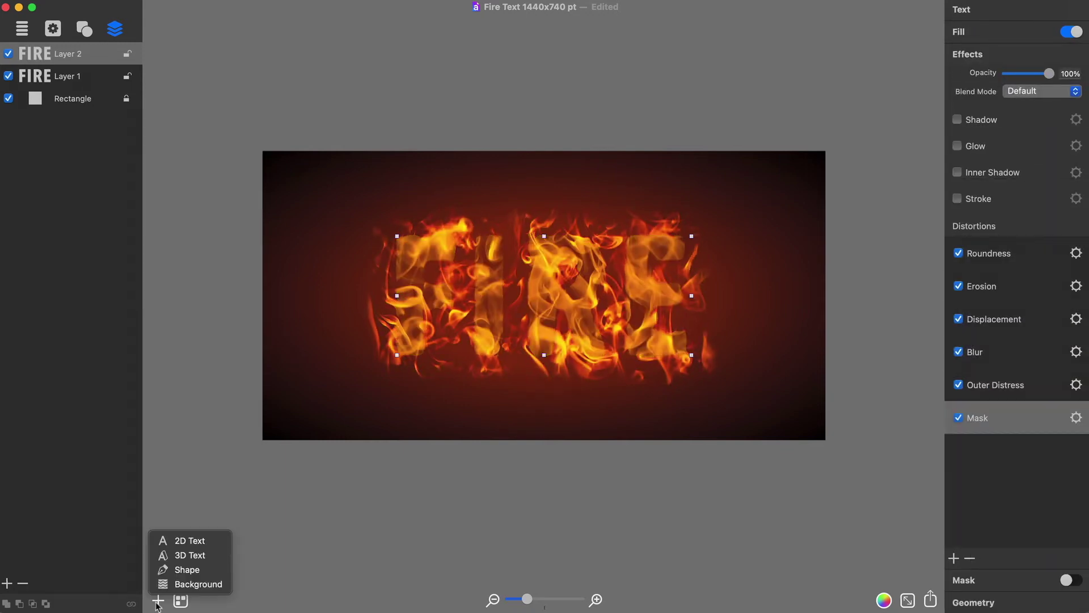
{"action": "left_click", "coordinate": [192, 541]}
{"action": "type", "text": "FIRE"}
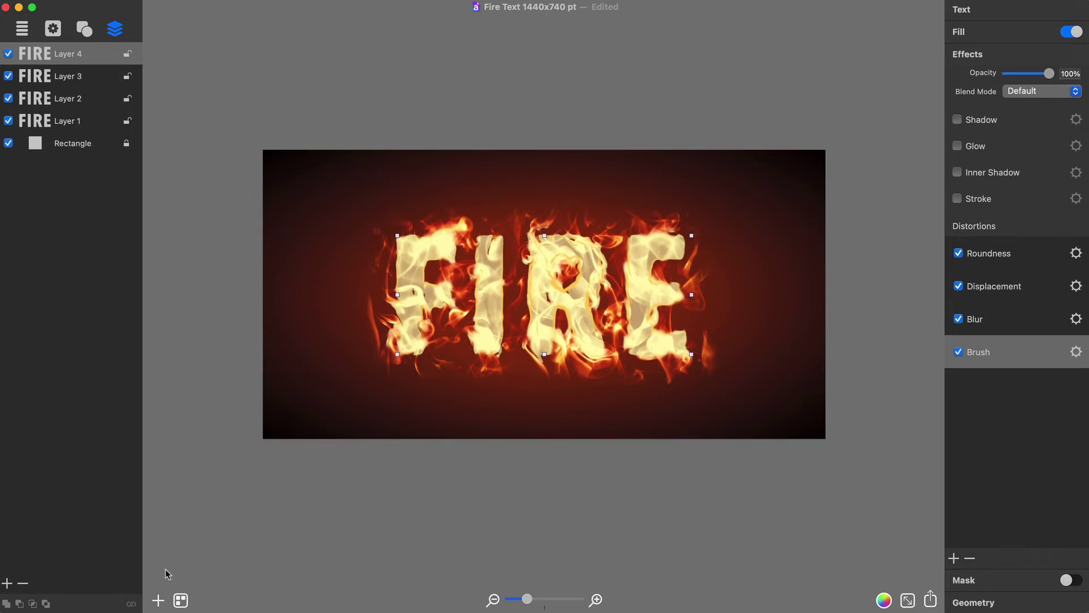
- Add a new top FIRE text layer with kerning 0.8 and switch its fill to Spray Fill
{"action": "left_click", "coordinate": [158, 600]}
{"action": "left_click", "coordinate": [189, 540]}
{"action": "type", "text": "FIRE"}
{"action": "left_click", "coordinate": [1032, 204]}
{"action": "left_click", "coordinate": [1032, 204]}
{"action": "left_click", "coordinate": [1033, 205]}
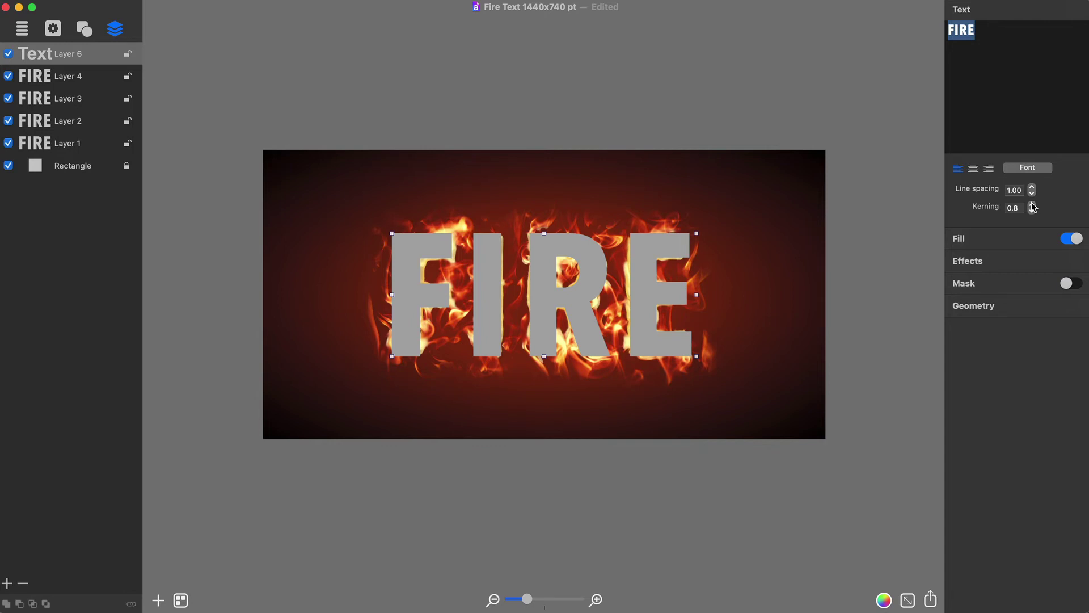
{"action": "left_click", "coordinate": [1019, 239]}
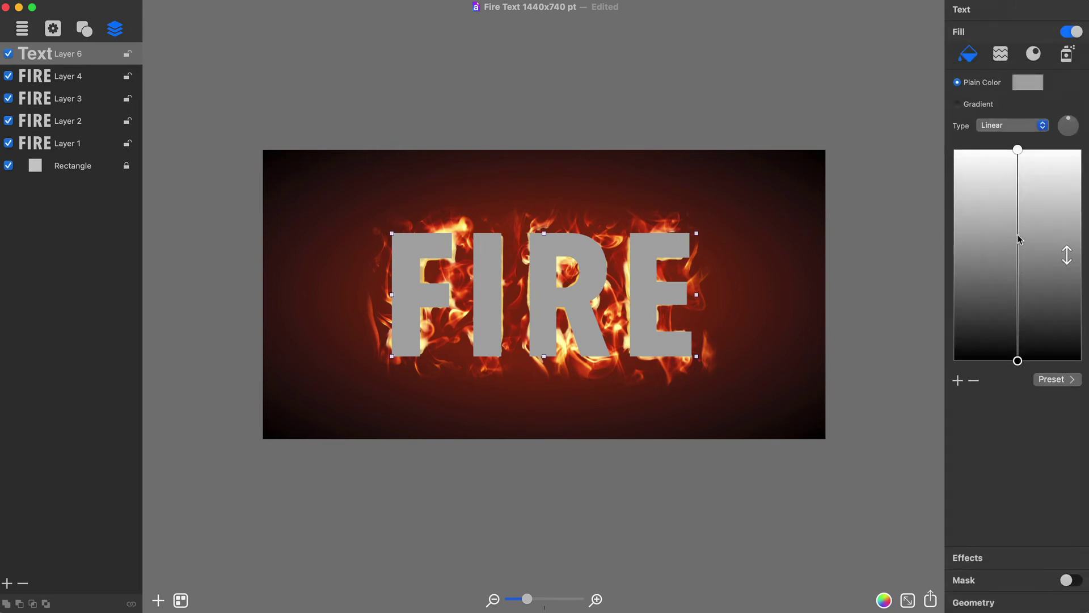
{"action": "left_click", "coordinate": [1069, 56]}
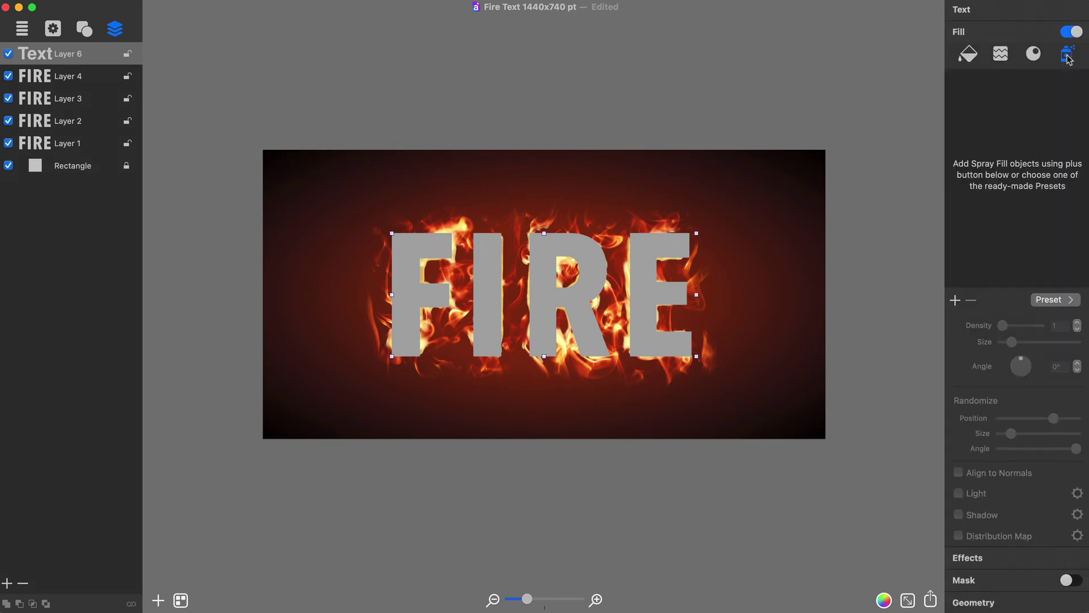
- Load the Fire category's Fire_1 through Fire_10 flame objects into the spray fill
{"action": "left_click", "coordinate": [955, 300]}
{"action": "left_click", "coordinate": [890, 111]}
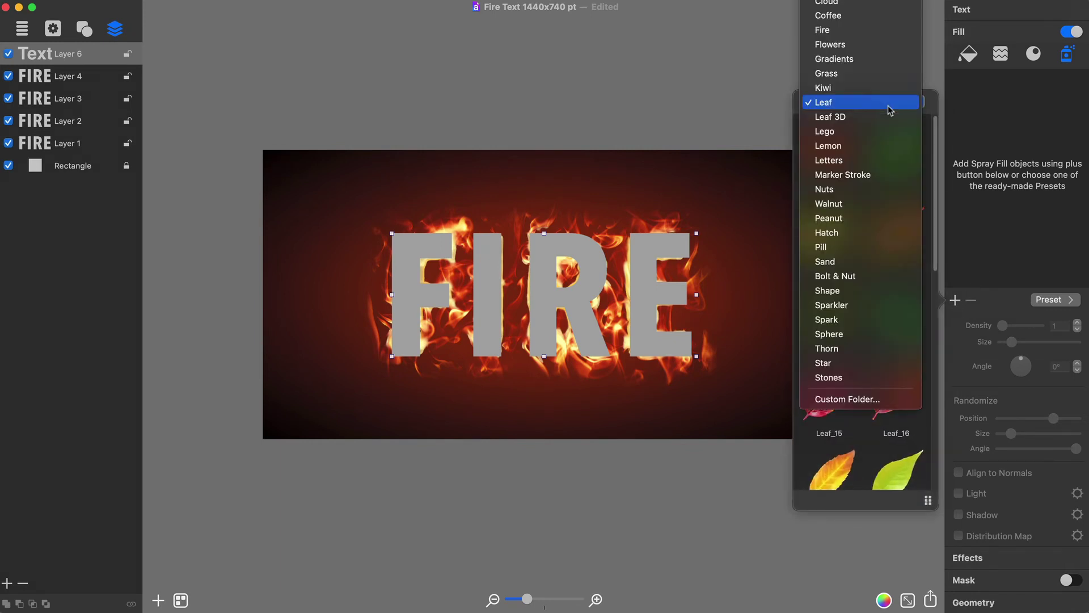
{"action": "left_click", "coordinate": [843, 31]}
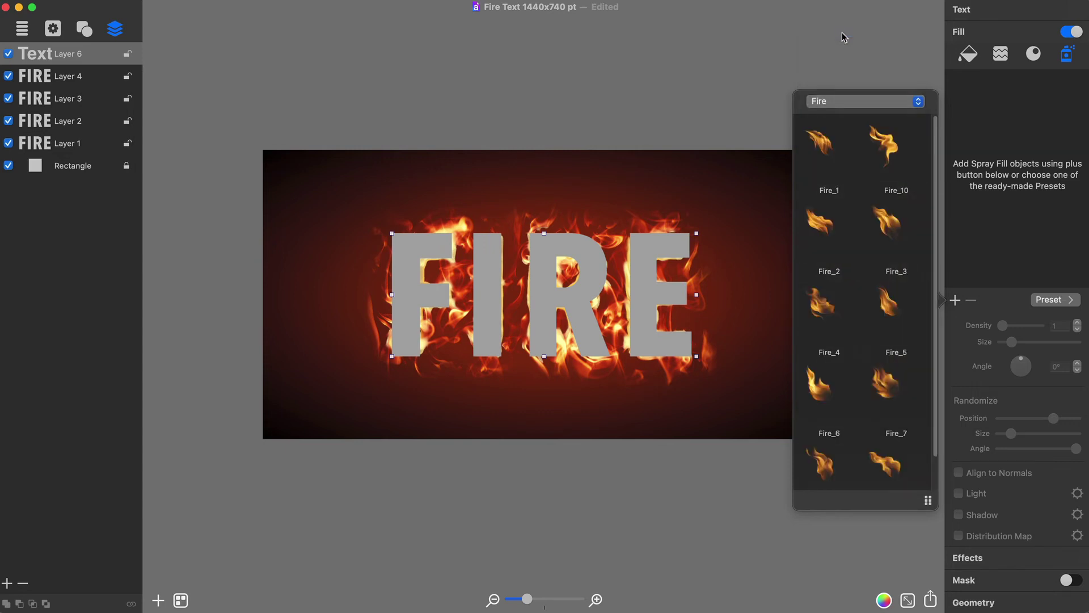
{"action": "left_click", "coordinate": [830, 145]}
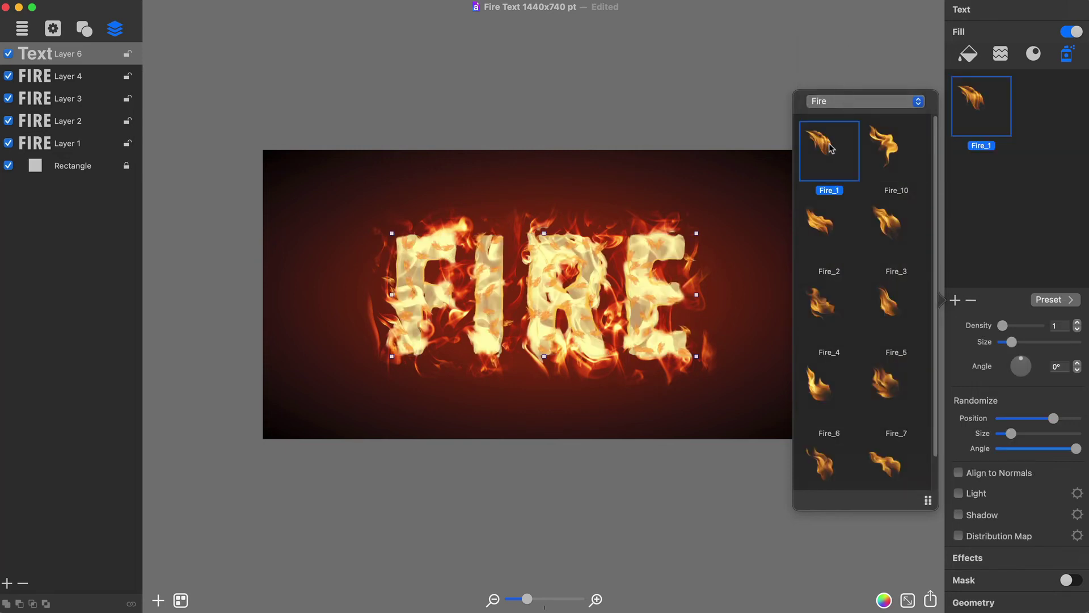
{"action": "left_click", "coordinate": [830, 250]}
{"action": "left_click", "coordinate": [905, 238]}
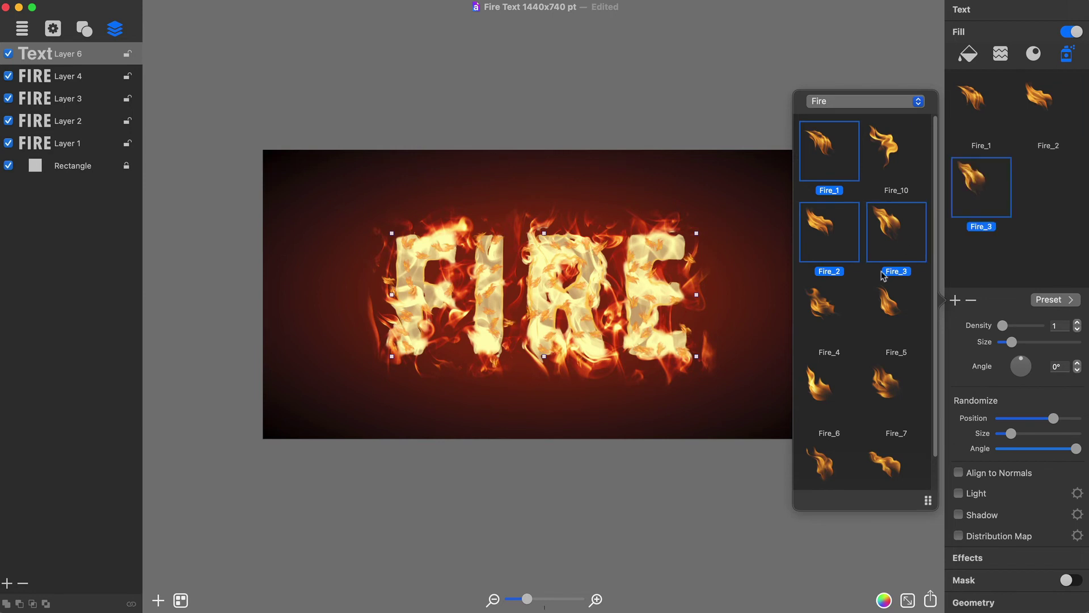
{"action": "left_click", "coordinate": [828, 312]}
{"action": "left_click", "coordinate": [891, 321]}
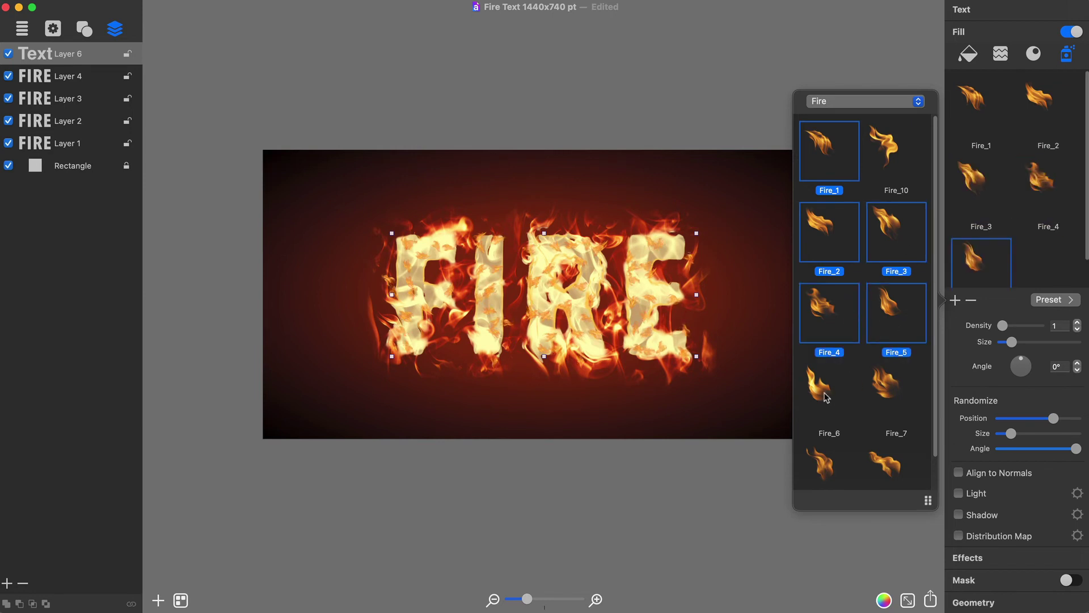
{"action": "left_click", "coordinate": [826, 397]}
{"action": "left_click", "coordinate": [882, 435]}
{"action": "left_click", "coordinate": [828, 462]}
{"action": "left_click", "coordinate": [888, 468]}
{"action": "left_click", "coordinate": [897, 150]}
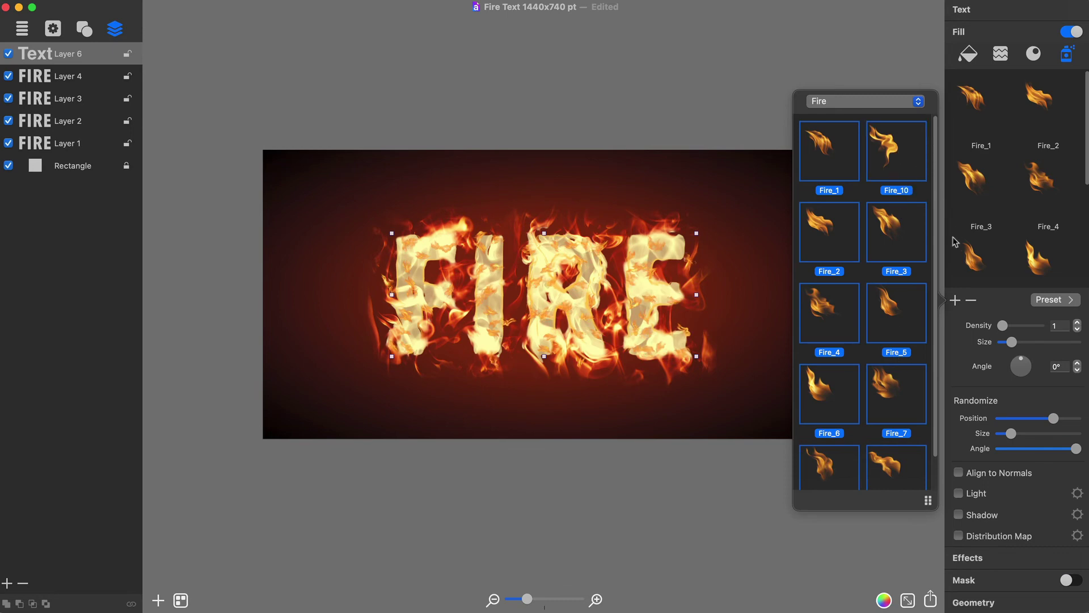
{"action": "left_click", "coordinate": [957, 302]}
- Set spray density 11 with large flame size, angle 65°, and no angle randomization
{"action": "left_click_drag", "start_coordinate": [1002, 326], "coordinate": [1056, 348]}
{"action": "type", "text": "65"}
{"action": "key", "text": "Return"}
{"action": "left_click_drag", "start_coordinate": [1053, 419], "coordinate": [1001, 449]}
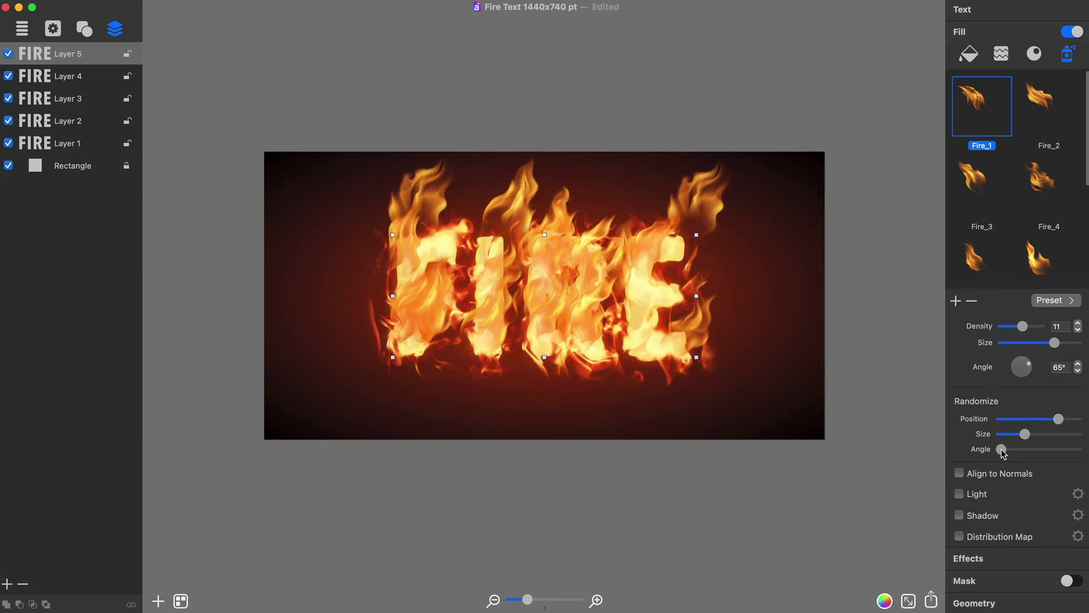
- Set the top spray-flame FIRE layer's blend mode to Screen
{"action": "left_click", "coordinate": [1024, 558]}
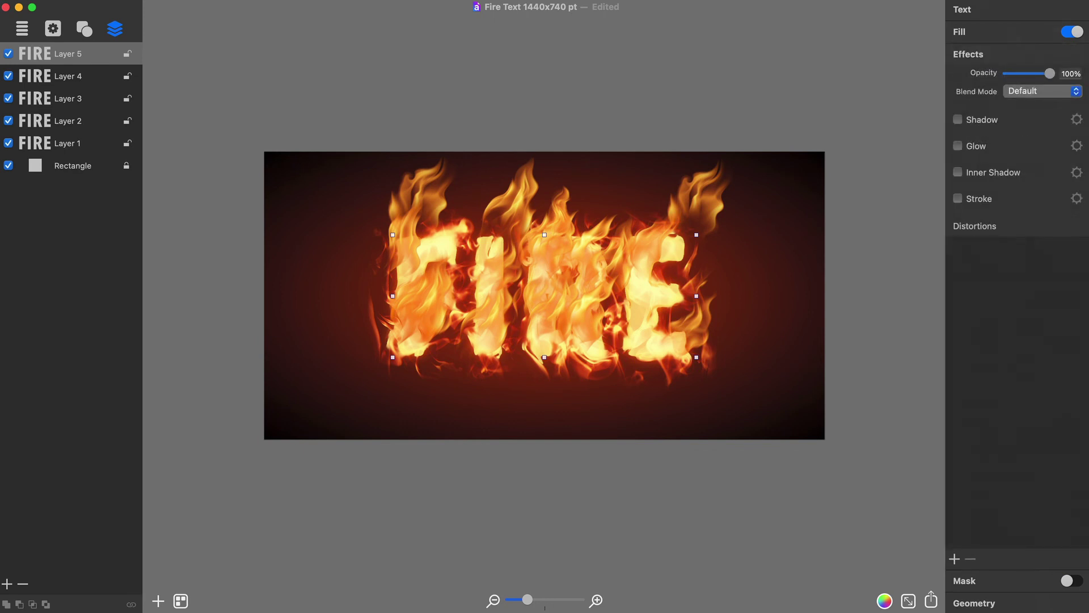
{"action": "left_click", "coordinate": [1050, 99]}
{"action": "left_click", "coordinate": [1050, 390]}
- Select FIRE Layer 4 and set its blend mode to Addition
{"action": "key", "text": "Down"}
{"action": "key", "text": "Down"}
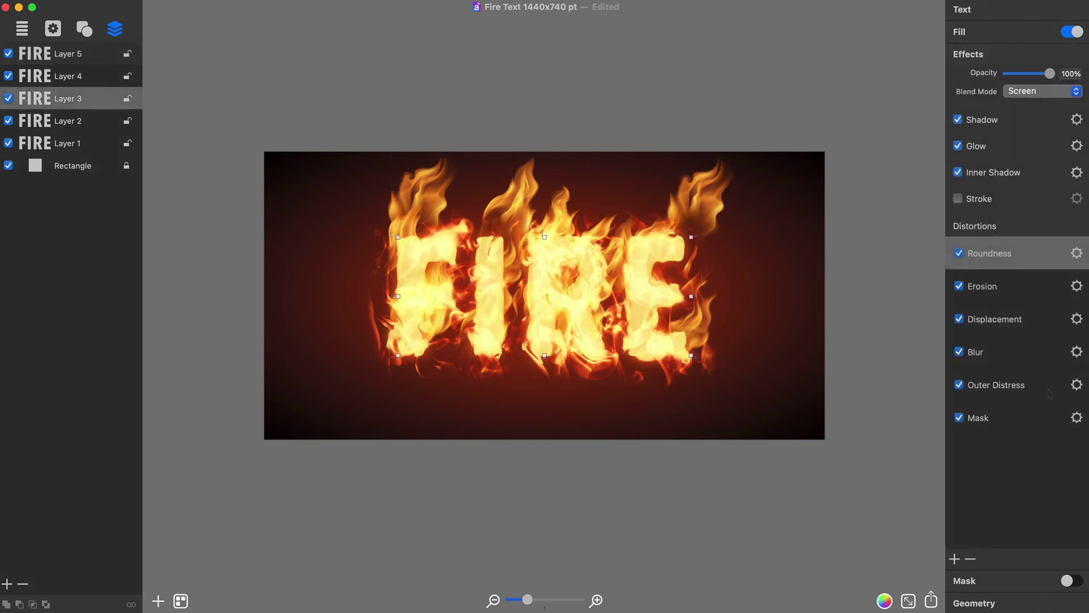
{"action": "key", "text": "Down"}
{"action": "key", "text": "Down"}
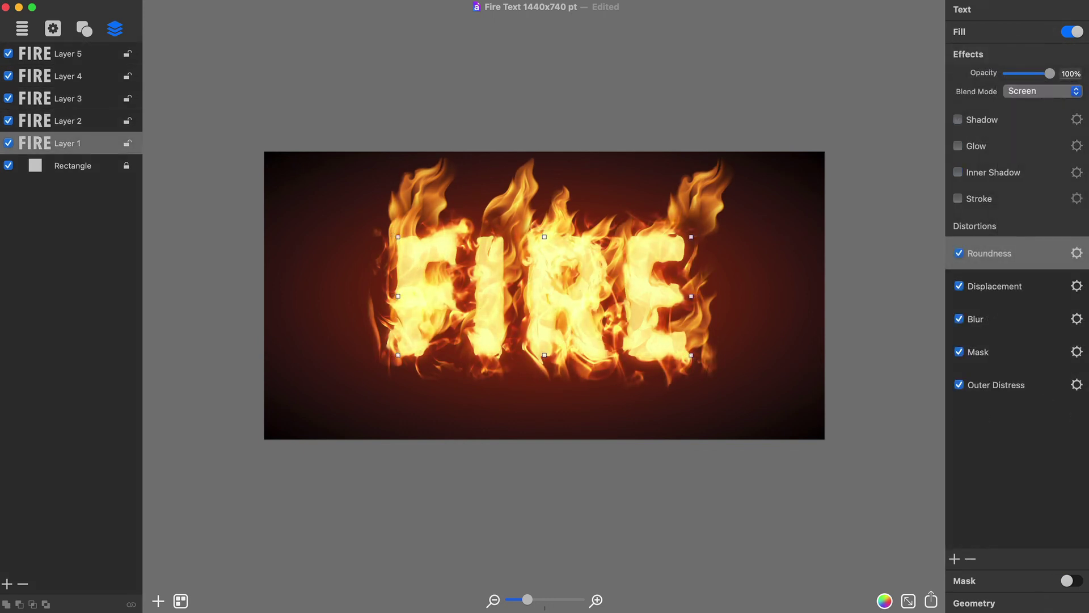
{"action": "key", "text": "Up"}
{"action": "key", "text": "Up"}
{"action": "key", "text": "Up"}
{"action": "left_click", "coordinate": [1047, 92]}
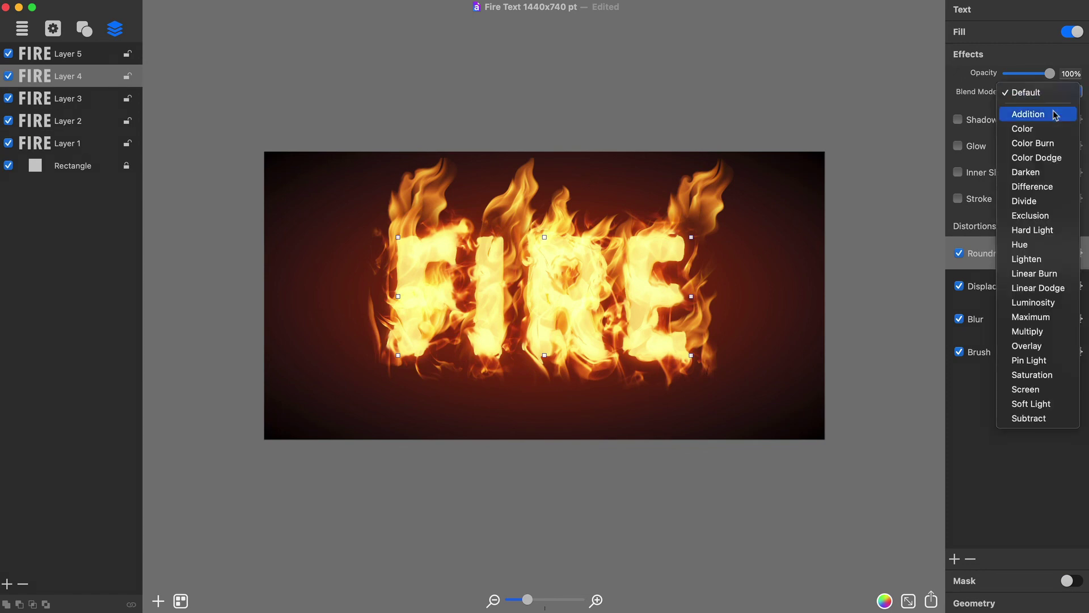
{"action": "left_click", "coordinate": [1055, 116]}
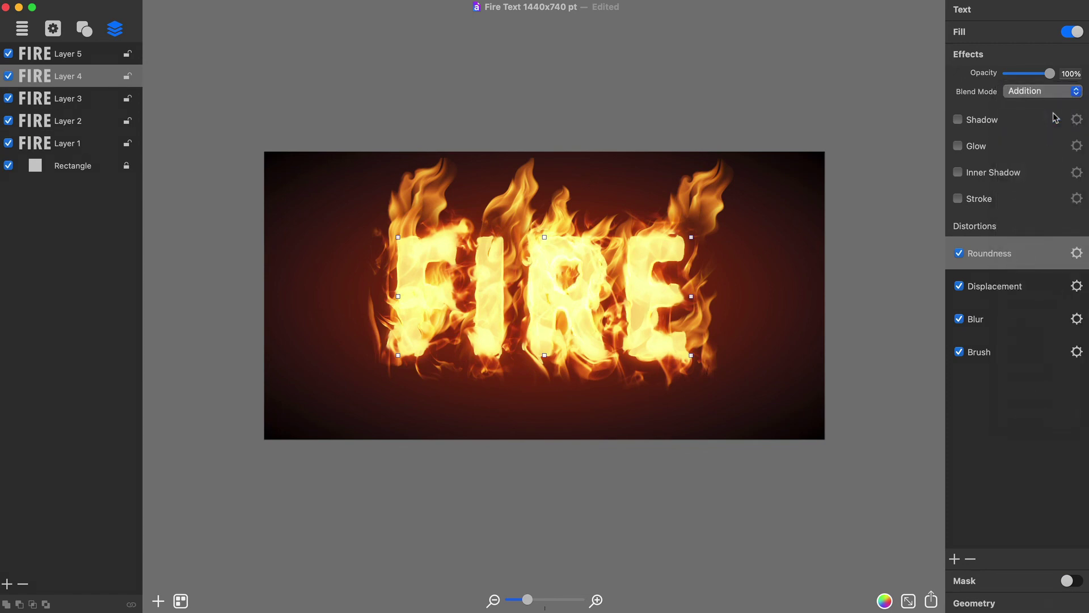